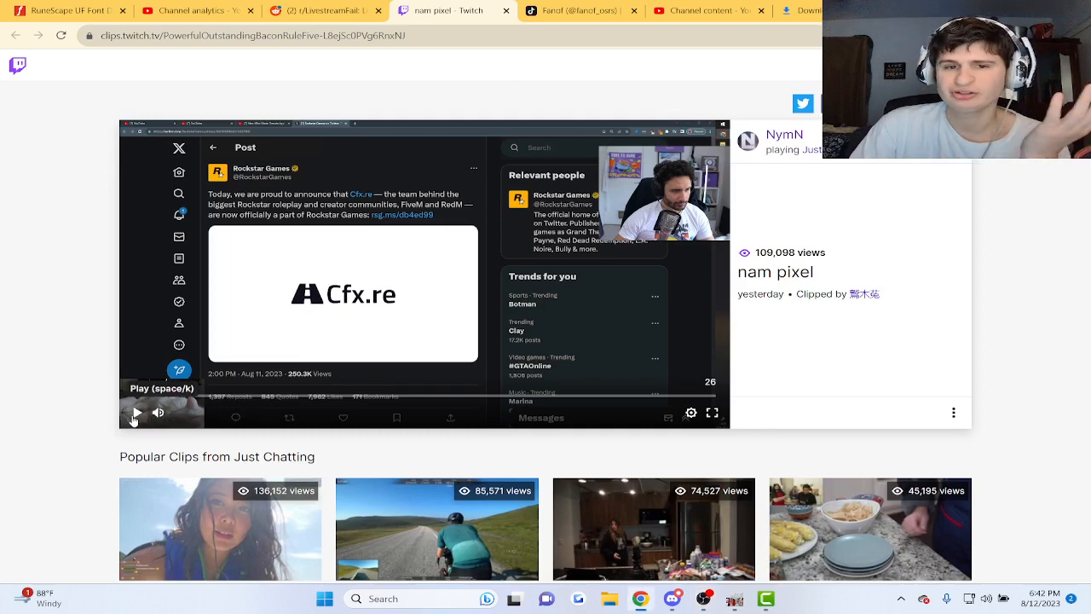
Play the xQc NoPixel clip to the end, pausing and resuming it several times.
{"action": "left_click", "coordinate": [136, 413]}
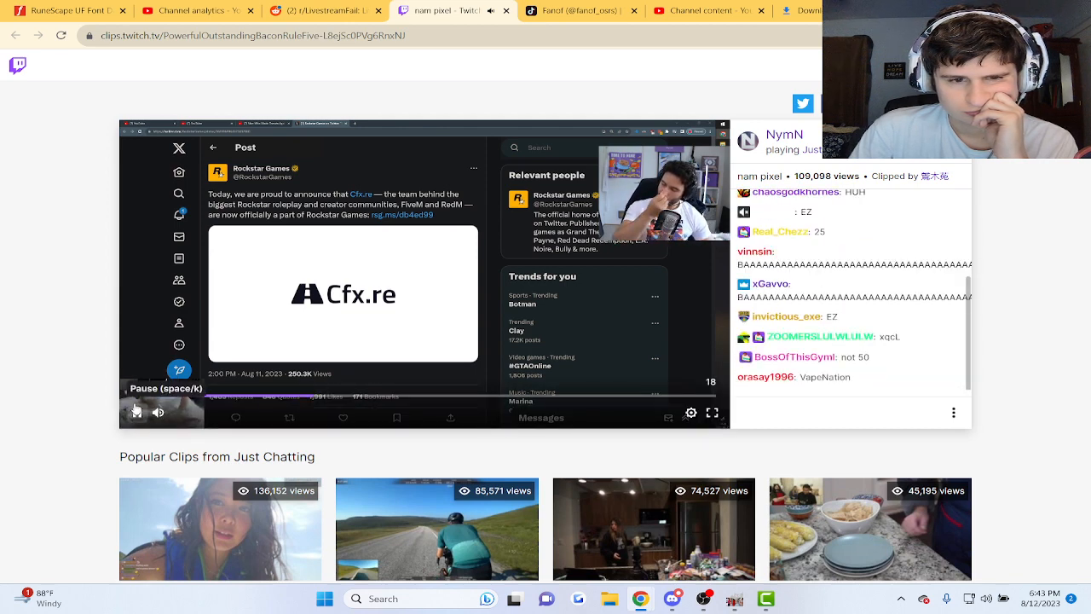
{"action": "left_click", "coordinate": [136, 413]}
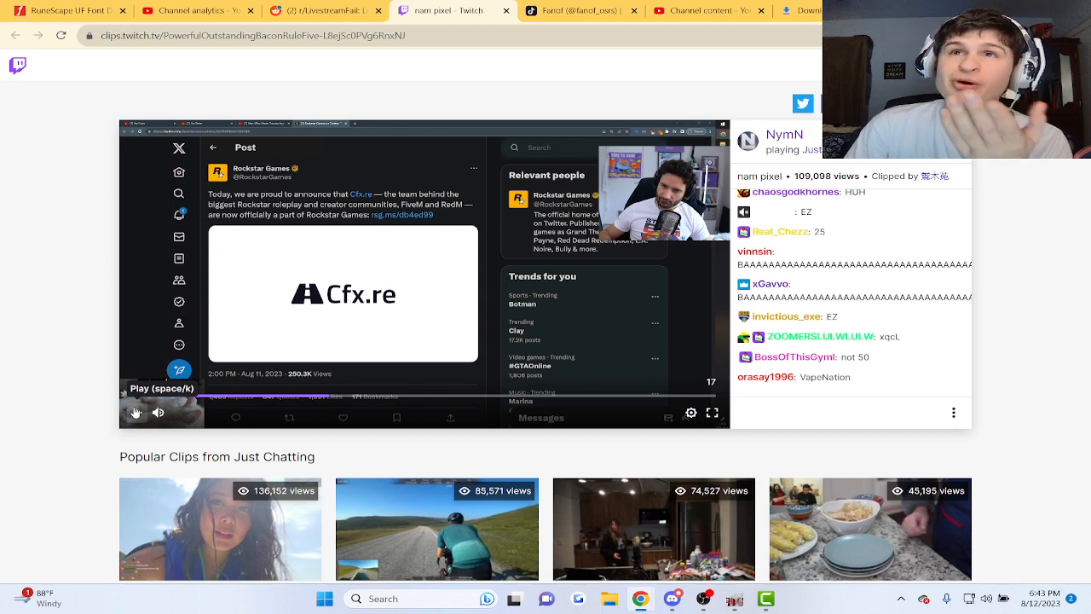
{"action": "left_click", "coordinate": [136, 412]}
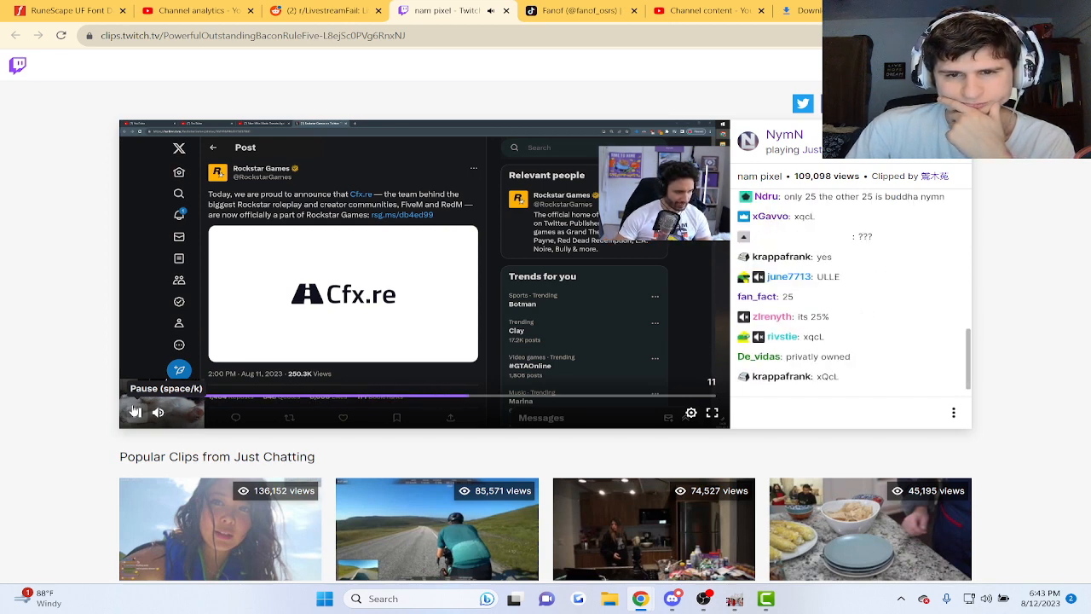
{"action": "left_click", "coordinate": [135, 412]}
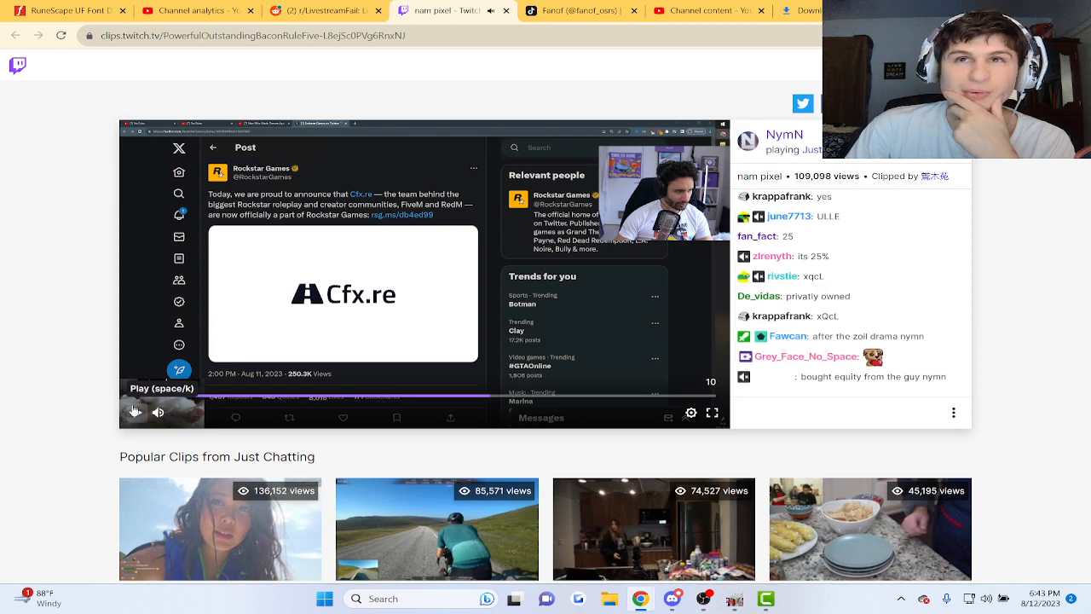
{"action": "left_click", "coordinate": [135, 412]}
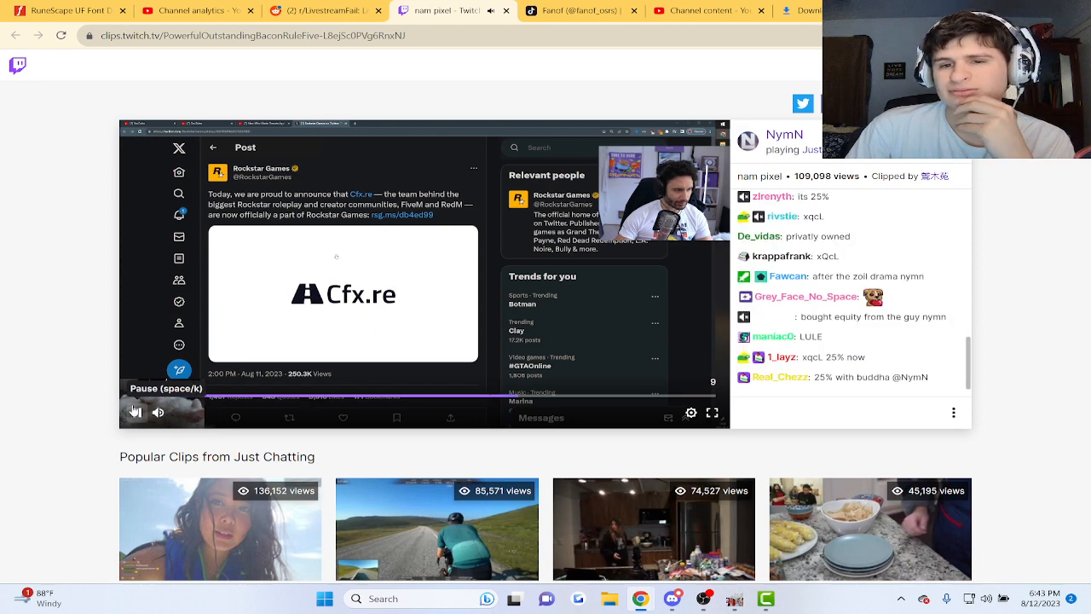
{"action": "left_click", "coordinate": [135, 411]}
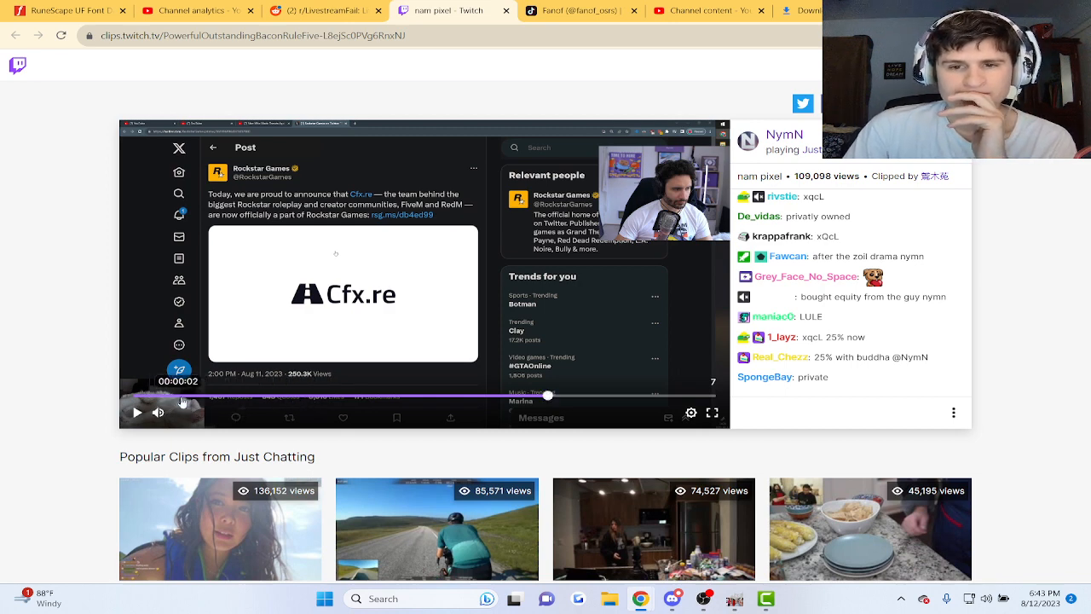
{"action": "left_click", "coordinate": [138, 415]}
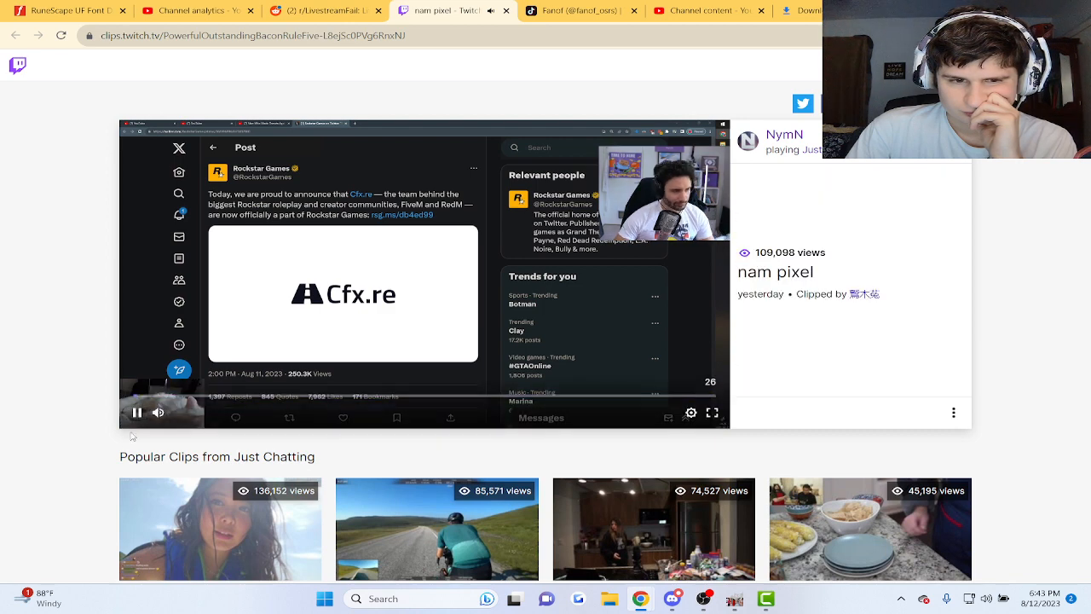
Switch to the r/LivestreamFail tab and open the 'Nymn finds out xQc owns 25% of nopixel' post.
{"action": "left_click", "coordinate": [137, 414]}
{"action": "left_click", "coordinate": [326, 10]}
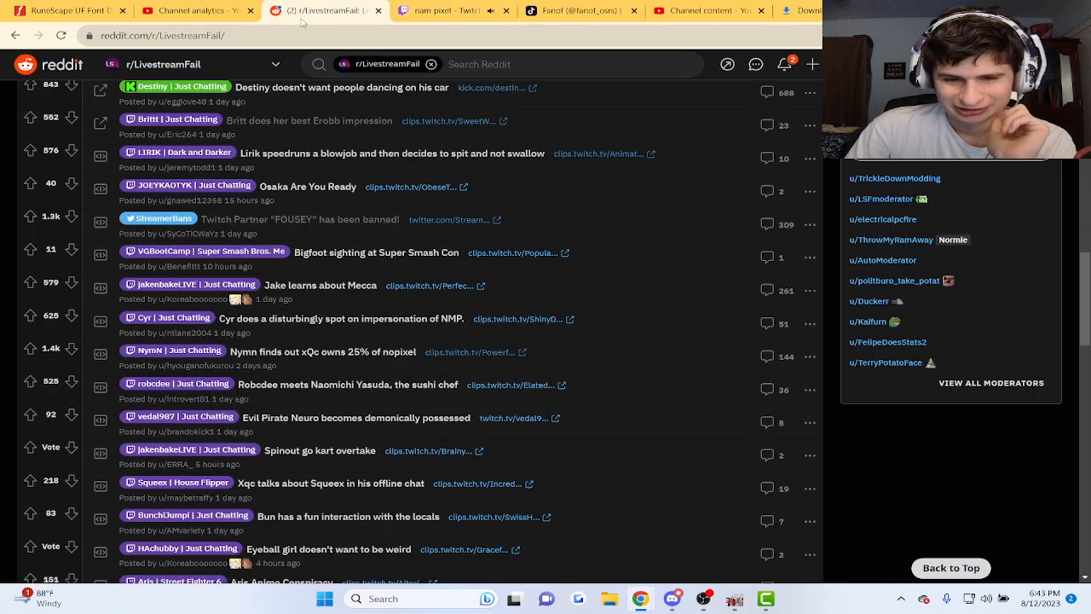
{"action": "left_click", "coordinate": [262, 353]}
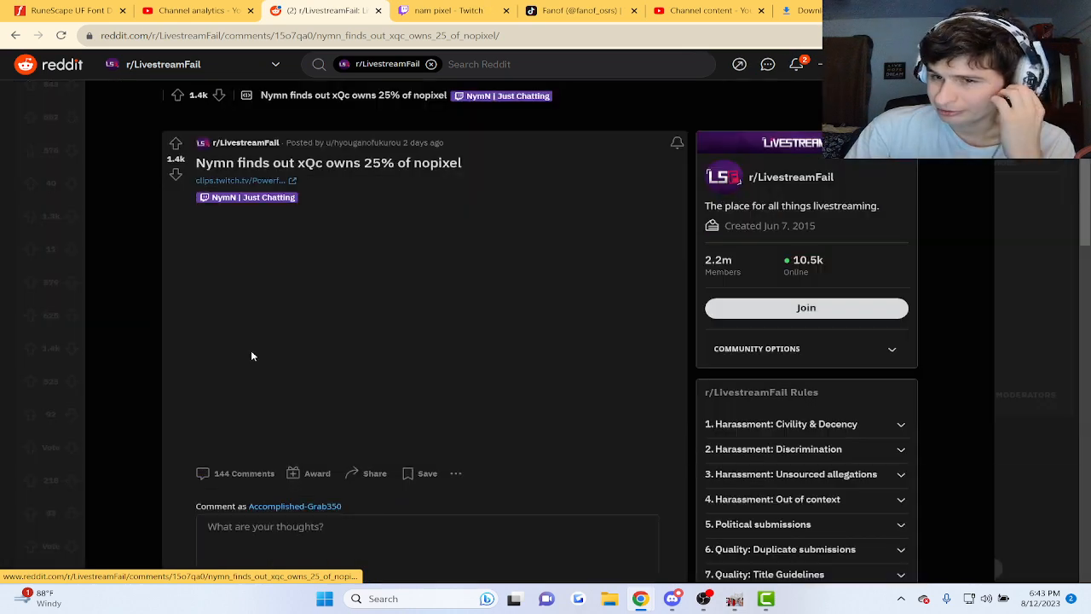
{"action": "scroll", "coordinate": [556, 428], "scroll_direction": "down", "scroll_amount": 5}
{"action": "scroll", "coordinate": [577, 449], "scroll_direction": "down", "scroll_amount": 3}
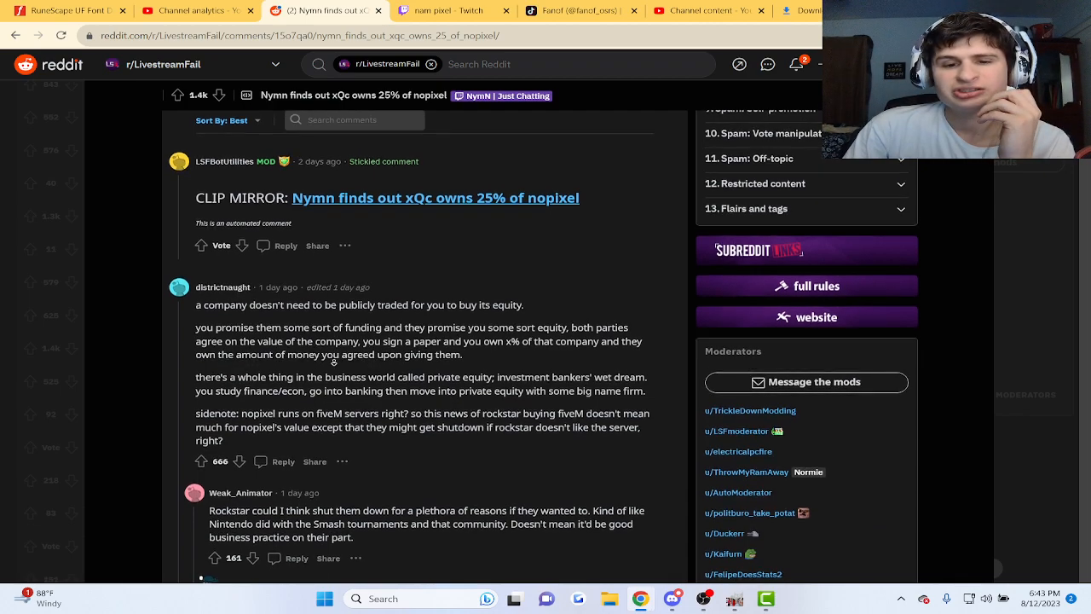
{"action": "scroll", "coordinate": [333, 347], "scroll_direction": "down", "scroll_amount": 1}
{"action": "scroll", "coordinate": [334, 358], "scroll_direction": "down", "scroll_amount": 1}
{"action": "scroll", "coordinate": [337, 372], "scroll_direction": "down", "scroll_amount": 1}
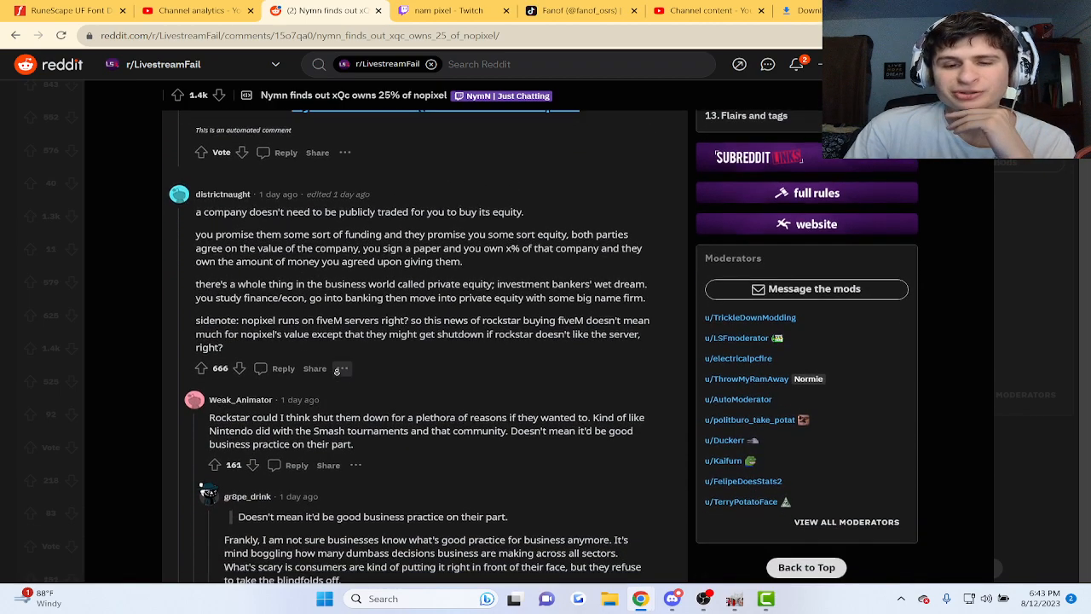
{"action": "scroll", "coordinate": [350, 375], "scroll_direction": "down", "scroll_amount": 1}
{"action": "scroll", "coordinate": [362, 379], "scroll_direction": "down", "scroll_amount": 1}
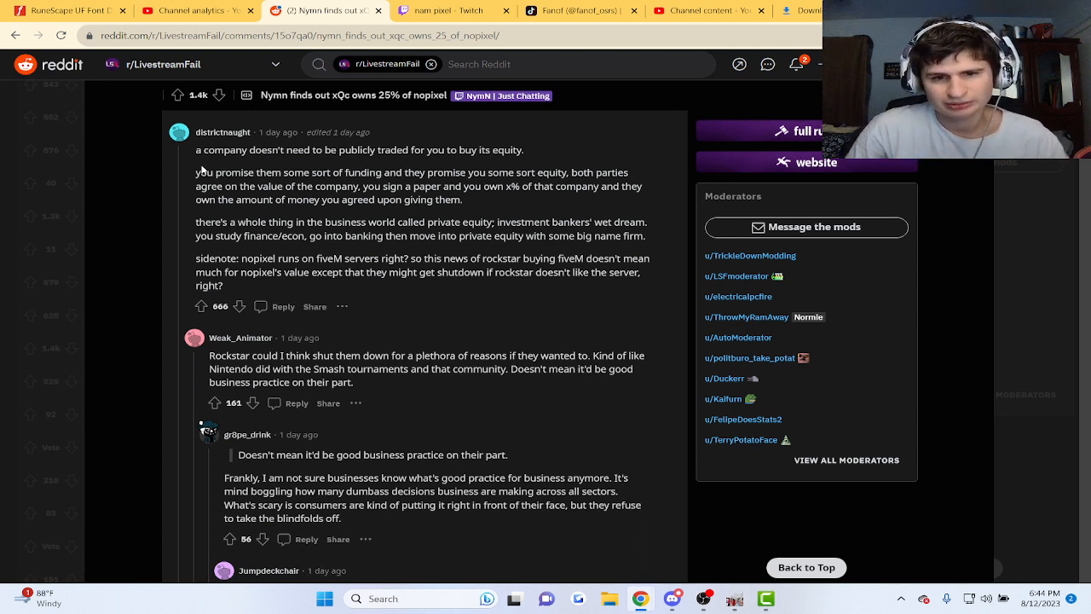
{"action": "scroll", "coordinate": [377, 326], "scroll_direction": "down", "scroll_amount": 3}
{"action": "scroll", "coordinate": [378, 325], "scroll_direction": "down", "scroll_amount": 5}
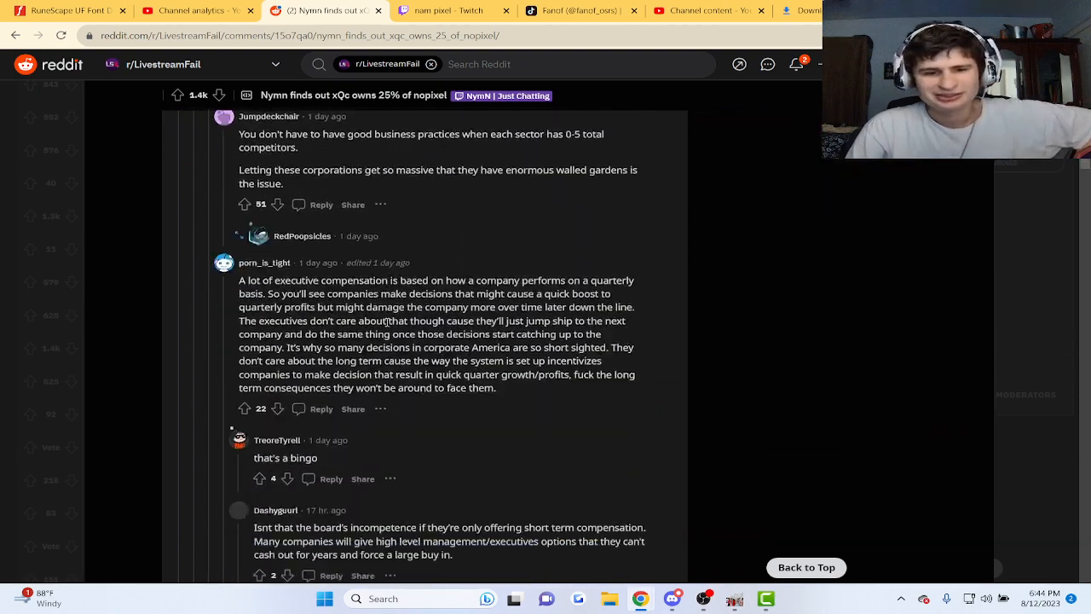
{"action": "scroll", "coordinate": [386, 322], "scroll_direction": "down", "scroll_amount": 3}
{"action": "scroll", "coordinate": [375, 290], "scroll_direction": "down", "scroll_amount": 3}
{"action": "scroll", "coordinate": [366, 248], "scroll_direction": "down", "scroll_amount": 2}
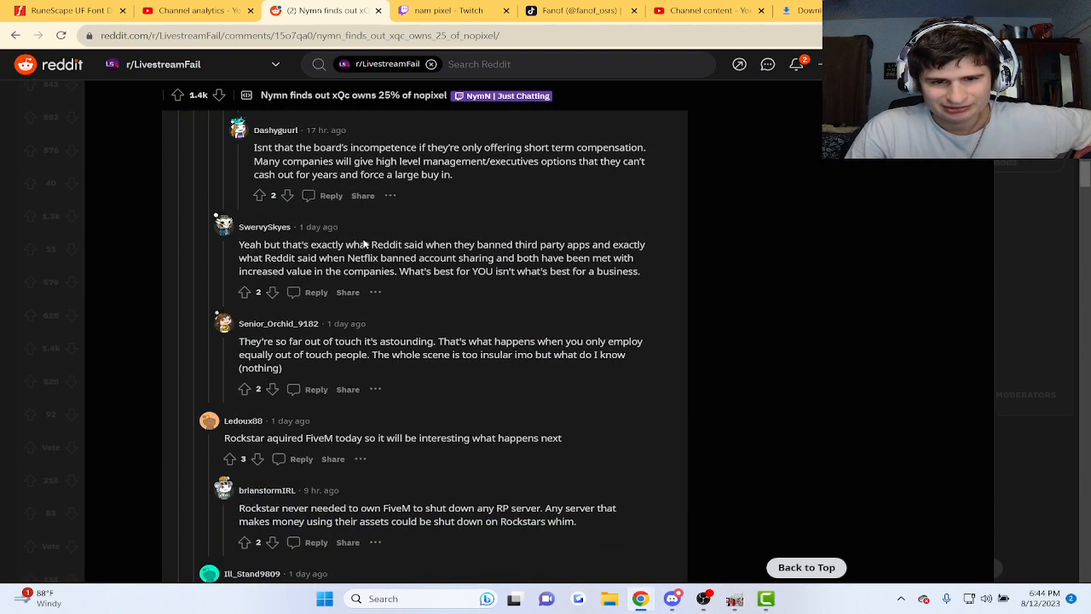
{"action": "scroll", "coordinate": [367, 244], "scroll_direction": "down", "scroll_amount": 1}
{"action": "left_click_drag", "start_coordinate": [224, 406], "coordinate": [293, 406]}
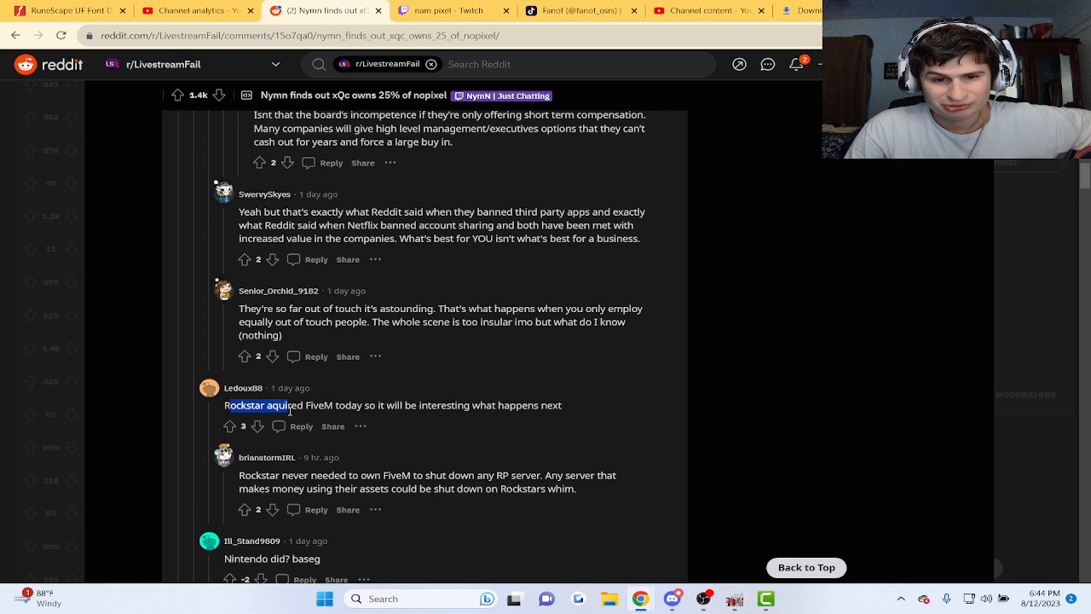
Read down the comments to the private-company replies, clearing stray text selections.
{"action": "left_click", "coordinate": [332, 397]}
{"action": "scroll", "coordinate": [337, 409], "scroll_direction": "down", "scroll_amount": 1}
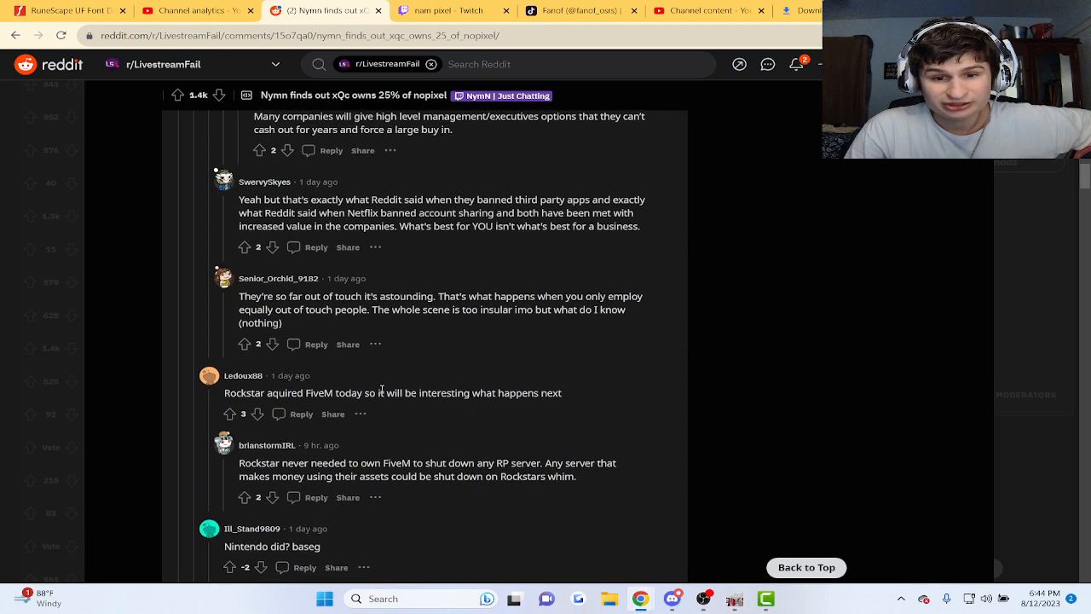
{"action": "scroll", "coordinate": [430, 381], "scroll_direction": "down", "scroll_amount": 3}
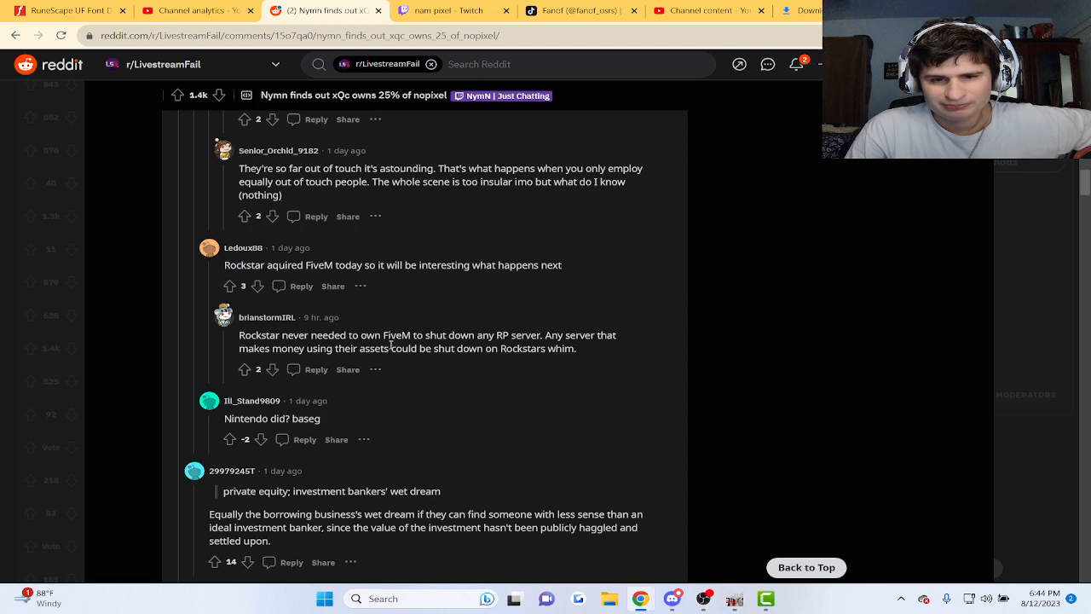
{"action": "scroll", "coordinate": [390, 343], "scroll_direction": "down", "scroll_amount": 3}
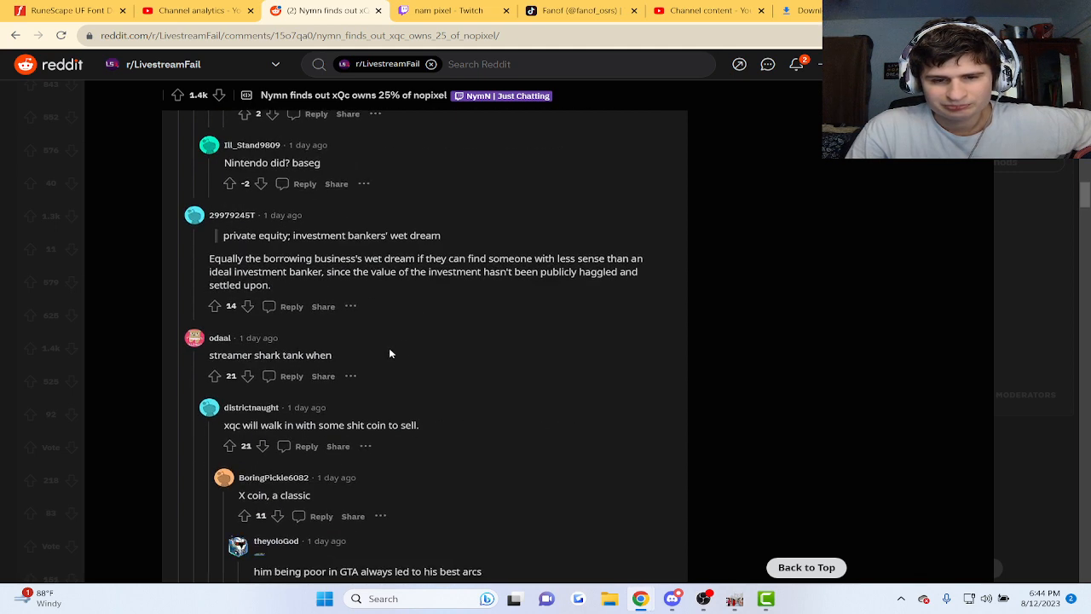
{"action": "scroll", "coordinate": [391, 352], "scroll_direction": "down", "scroll_amount": 2}
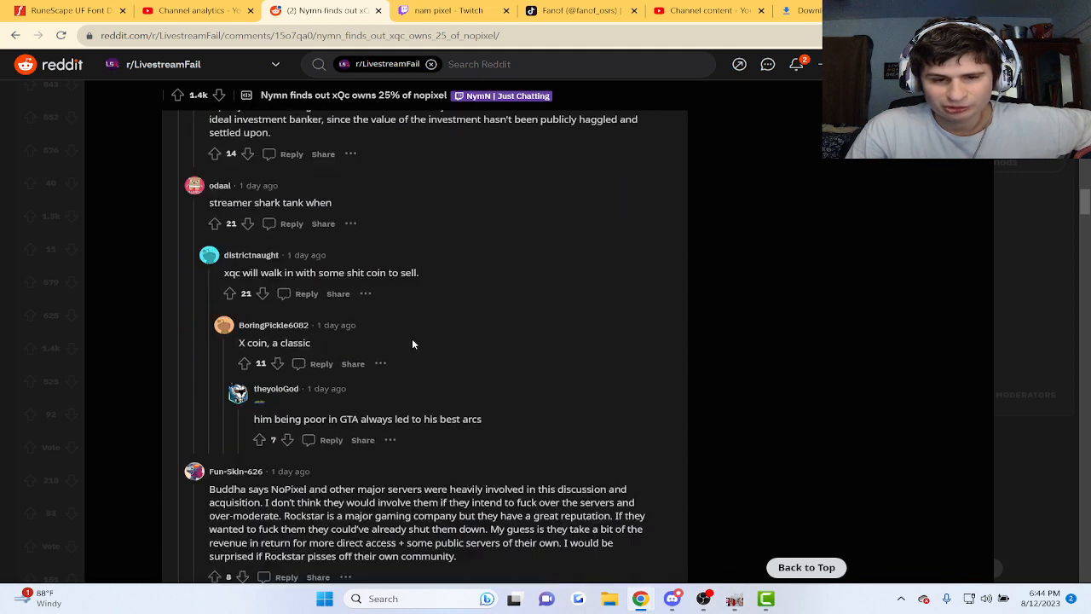
{"action": "scroll", "coordinate": [412, 343], "scroll_direction": "down", "scroll_amount": 2}
{"action": "scroll", "coordinate": [407, 345], "scroll_direction": "down", "scroll_amount": 1}
{"action": "scroll", "coordinate": [405, 345], "scroll_direction": "down", "scroll_amount": 1}
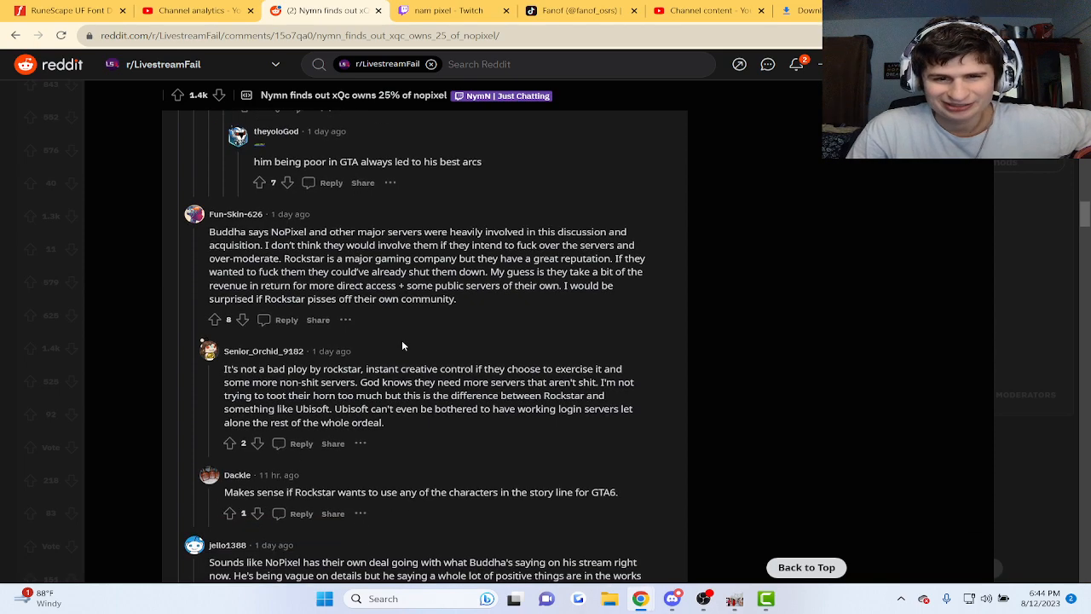
{"action": "scroll", "coordinate": [401, 340], "scroll_direction": "down", "scroll_amount": 3}
{"action": "scroll", "coordinate": [409, 344], "scroll_direction": "down", "scroll_amount": 2}
{"action": "scroll", "coordinate": [409, 346], "scroll_direction": "down", "scroll_amount": 1}
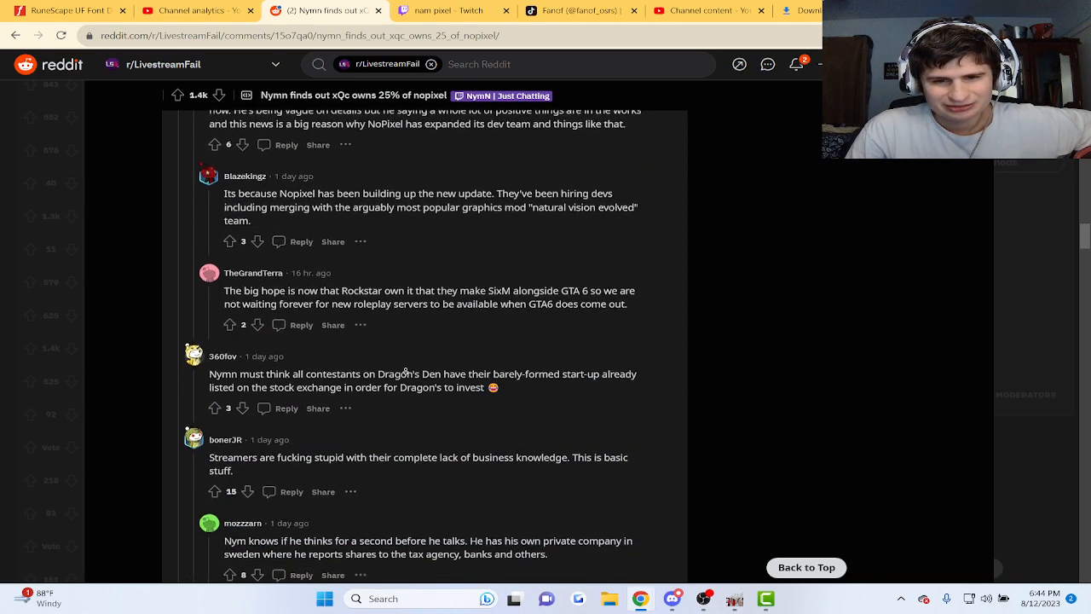
{"action": "scroll", "coordinate": [400, 357], "scroll_direction": "down", "scroll_amount": 1}
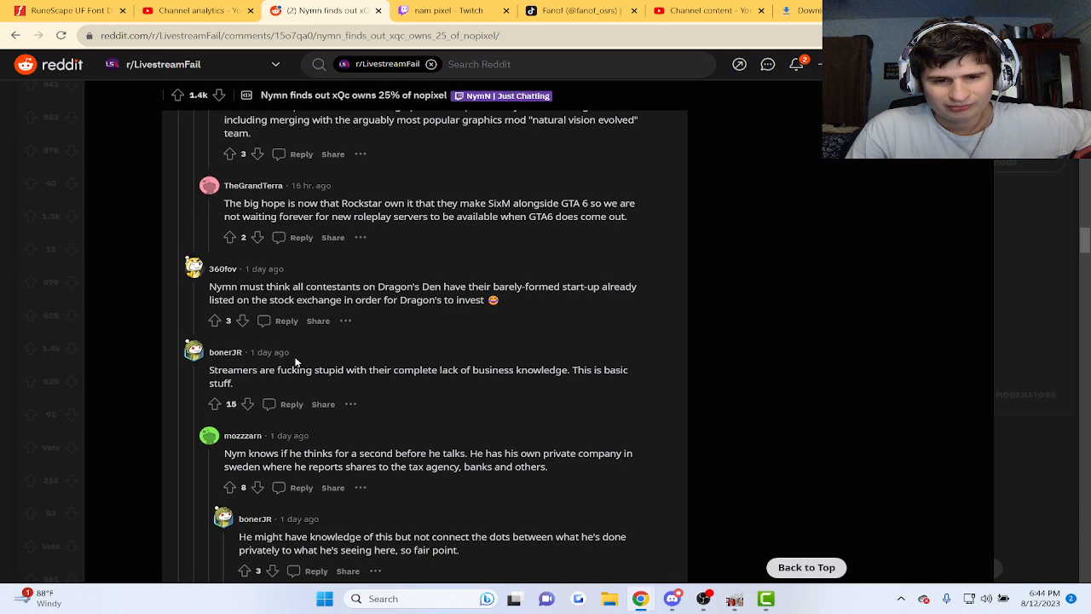
{"action": "scroll", "coordinate": [296, 361], "scroll_direction": "down", "scroll_amount": 1}
{"action": "left_click_drag", "start_coordinate": [286, 364], "coordinate": [445, 364]}
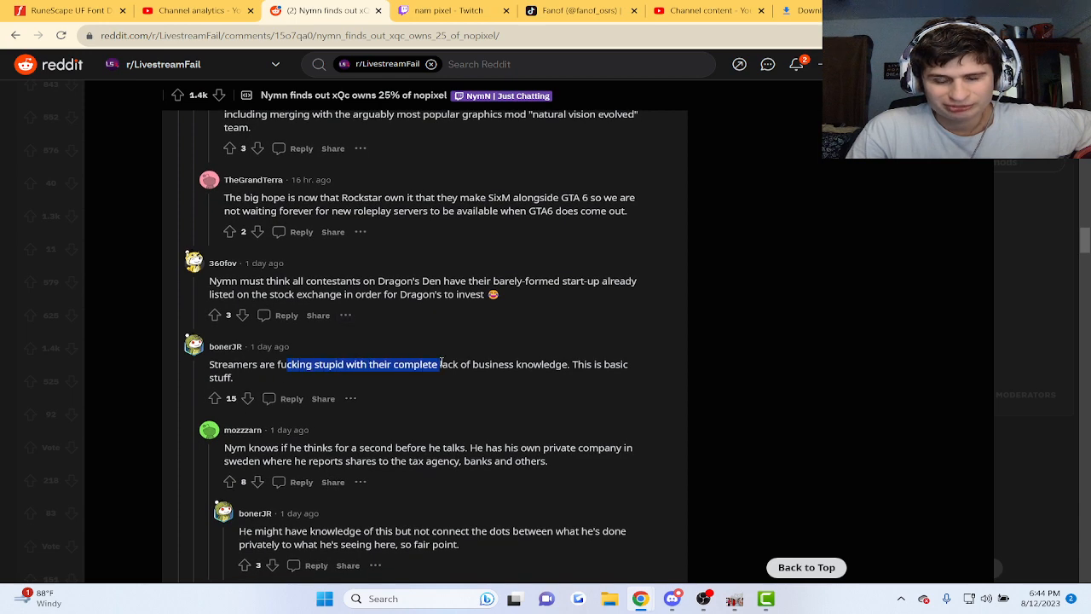
{"action": "left_click", "coordinate": [456, 354]}
{"action": "scroll", "coordinate": [460, 363], "scroll_direction": "down", "scroll_amount": 1}
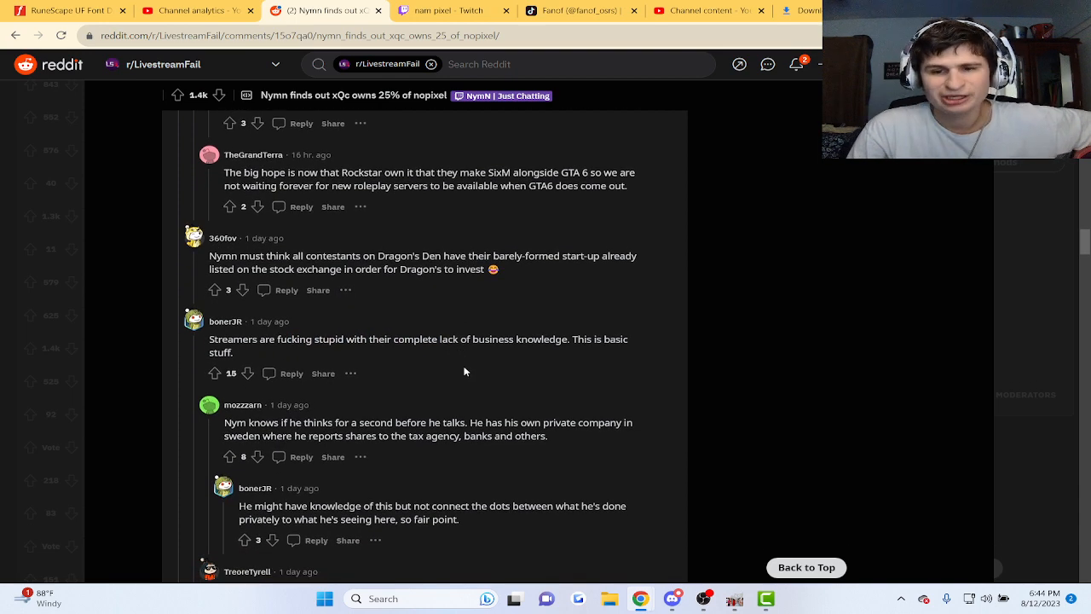
{"action": "scroll", "coordinate": [528, 341], "scroll_direction": "down", "scroll_amount": 2}
{"action": "scroll", "coordinate": [580, 315], "scroll_direction": "down", "scroll_amount": 2}
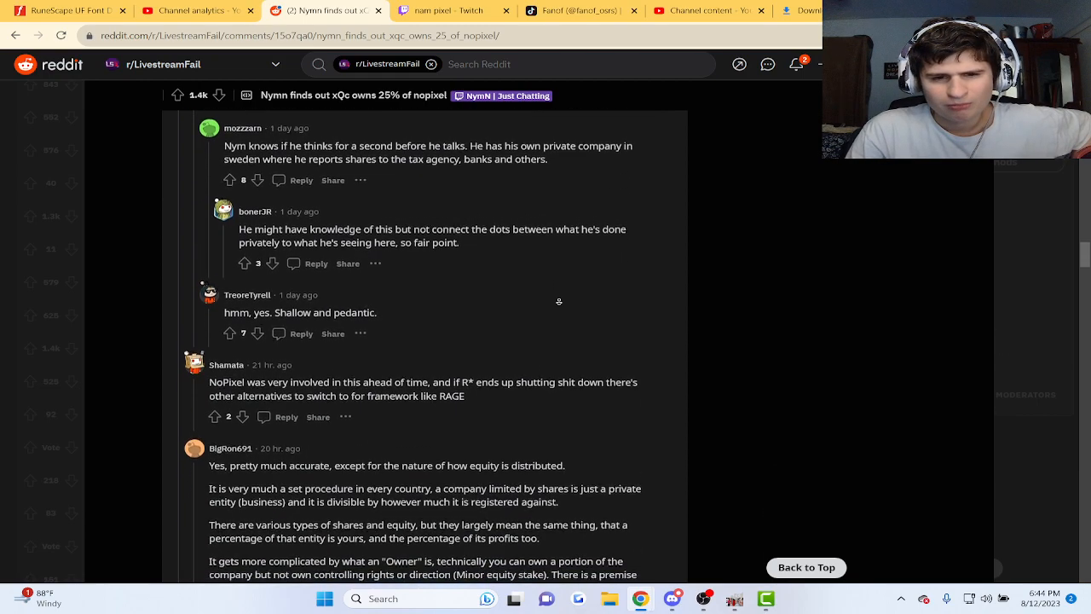
End autoscroll and continue reading down to the Rockstar monetization discussion.
{"action": "left_click", "coordinate": [558, 301]}
{"action": "scroll", "coordinate": [558, 307], "scroll_direction": "down", "scroll_amount": 3}
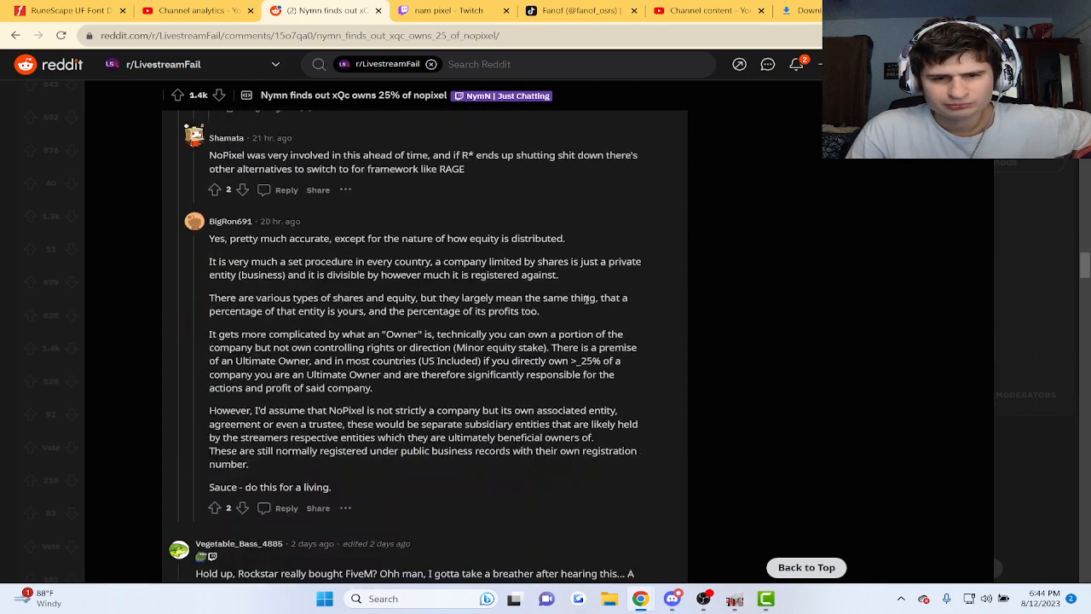
{"action": "scroll", "coordinate": [577, 305], "scroll_direction": "down", "scroll_amount": 3}
{"action": "scroll", "coordinate": [577, 302], "scroll_direction": "down", "scroll_amount": 1}
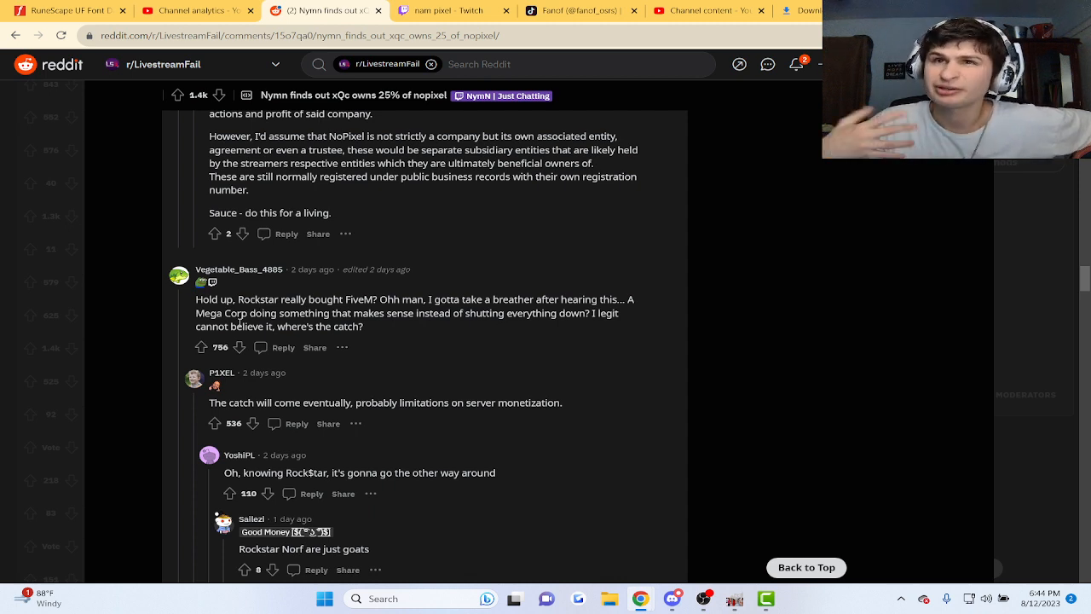
{"action": "scroll", "coordinate": [533, 424], "scroll_direction": "down", "scroll_amount": 5}
{"action": "scroll", "coordinate": [533, 424], "scroll_direction": "down", "scroll_amount": 5}
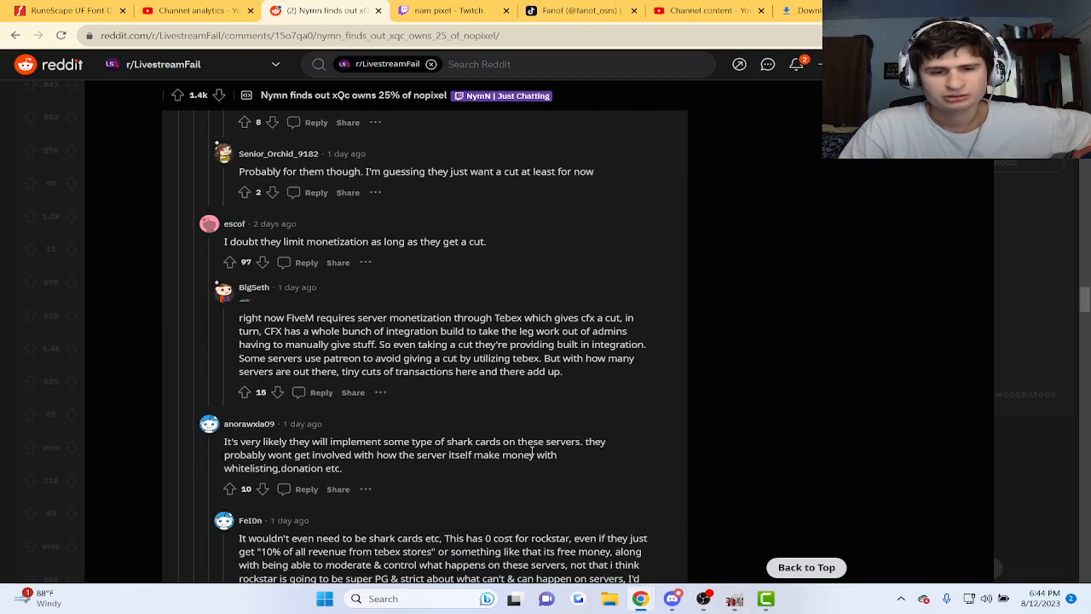
{"action": "scroll", "coordinate": [532, 423], "scroll_direction": "down", "scroll_amount": 5}
{"action": "scroll", "coordinate": [533, 423], "scroll_direction": "down", "scroll_amount": 3}
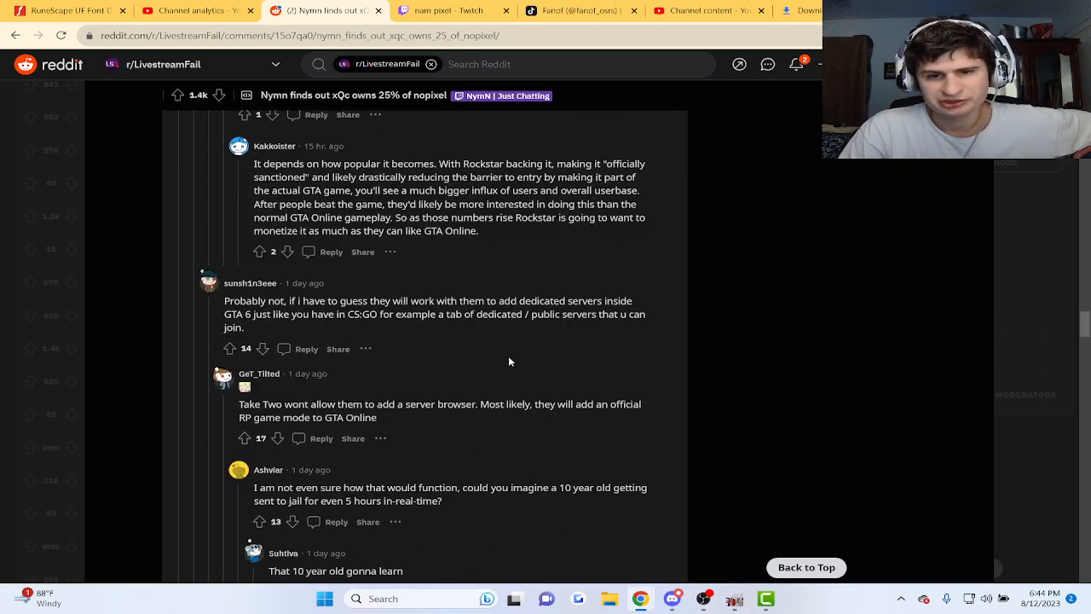
{"action": "scroll", "coordinate": [508, 356], "scroll_direction": "down", "scroll_amount": 4}
{"action": "scroll", "coordinate": [451, 415], "scroll_direction": "down", "scroll_amount": 3}
{"action": "scroll", "coordinate": [580, 324], "scroll_direction": "down", "scroll_amount": 2}
{"action": "scroll", "coordinate": [572, 256], "scroll_direction": "down", "scroll_amount": 2}
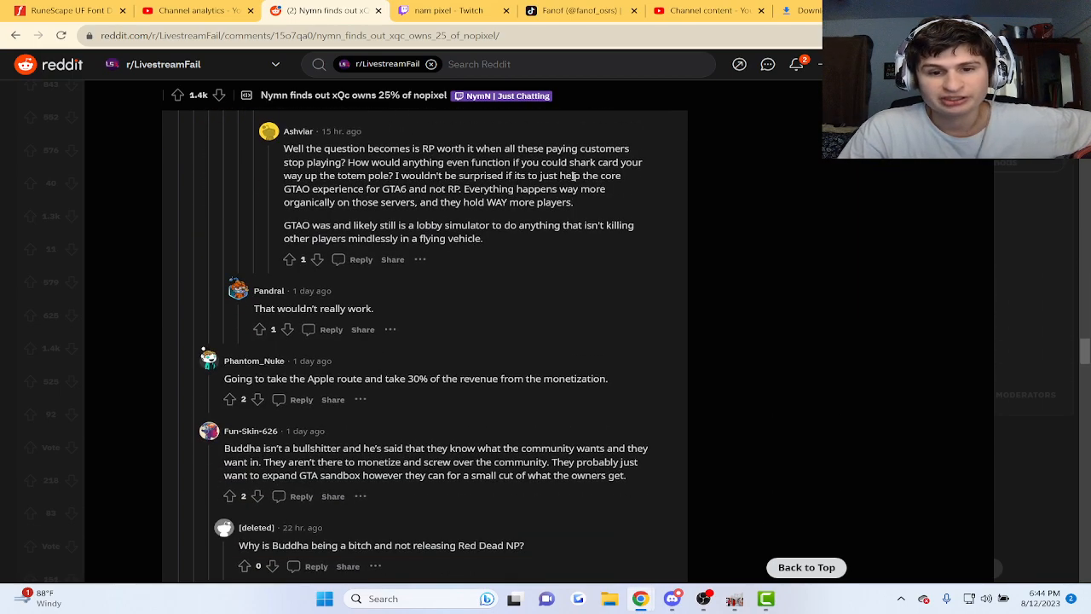
{"action": "scroll", "coordinate": [475, 225], "scroll_direction": "down", "scroll_amount": 1}
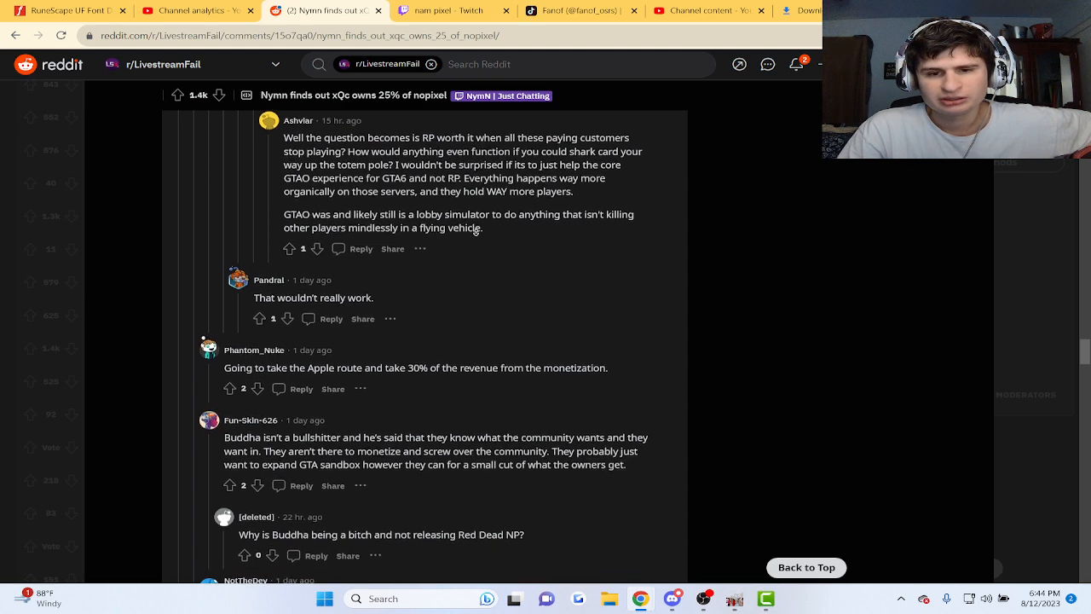